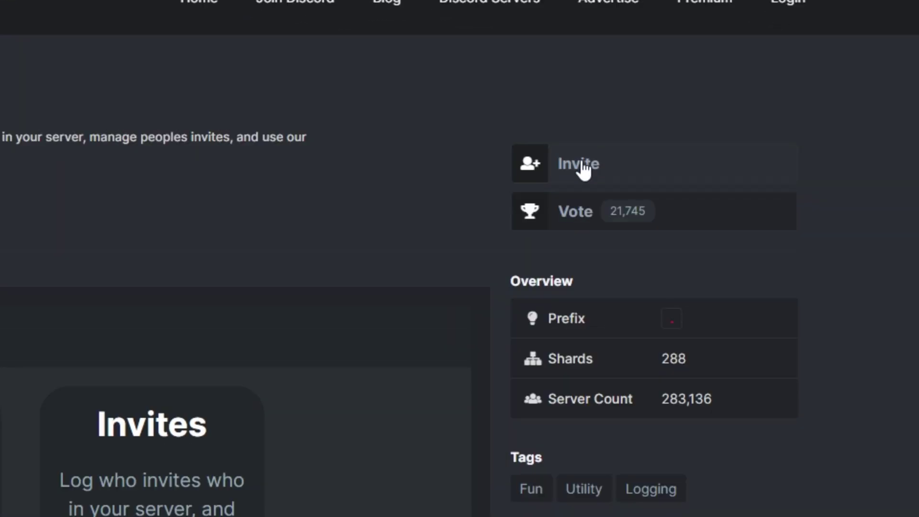
Step: Invite Plasma to Video Test Server and authorize it with Administrator permission
left_click(669, 136)
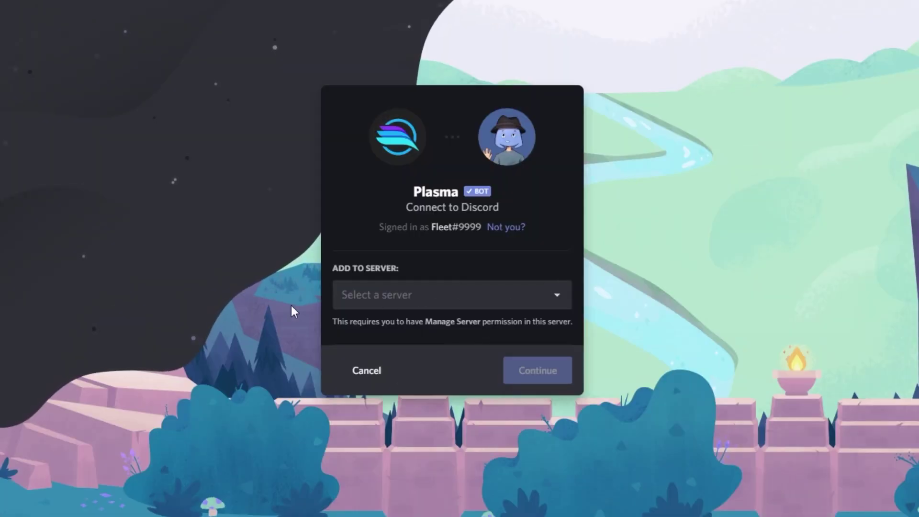
left_click(510, 293)
scroll(488, 373, "down", 2)
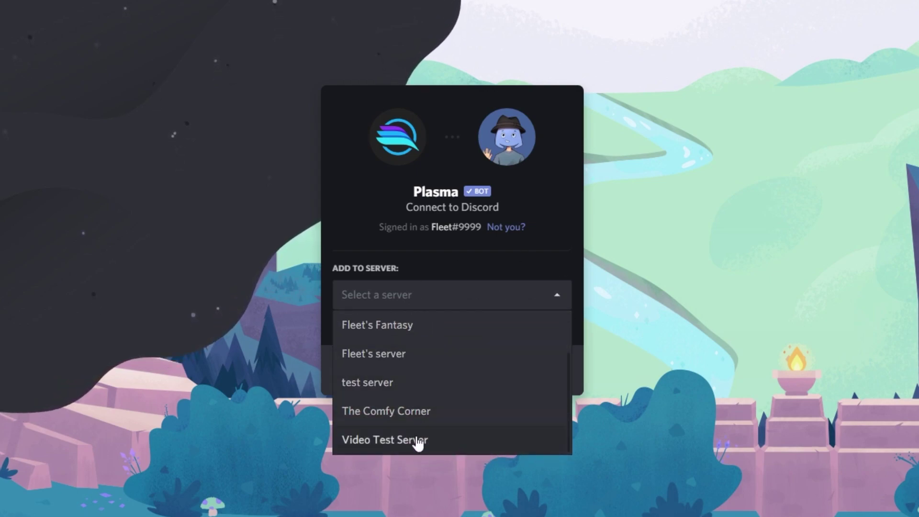
left_click(452, 450)
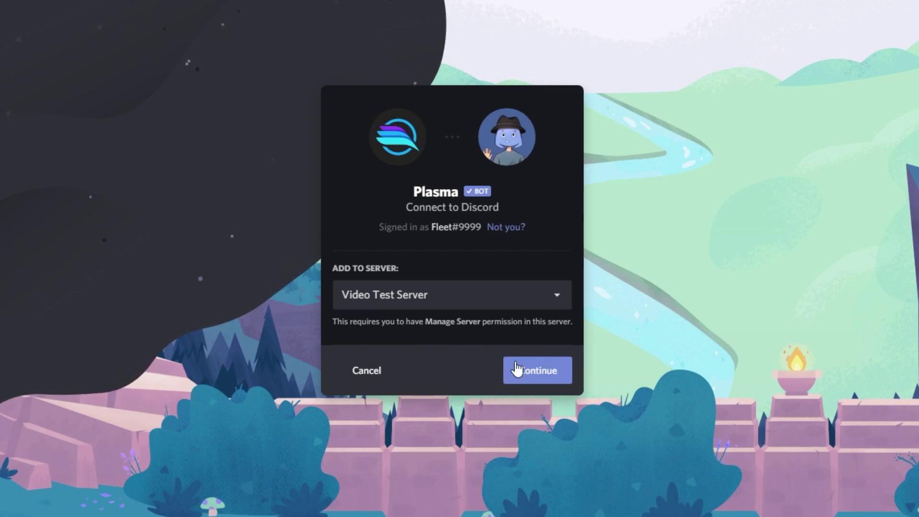
left_click(531, 371)
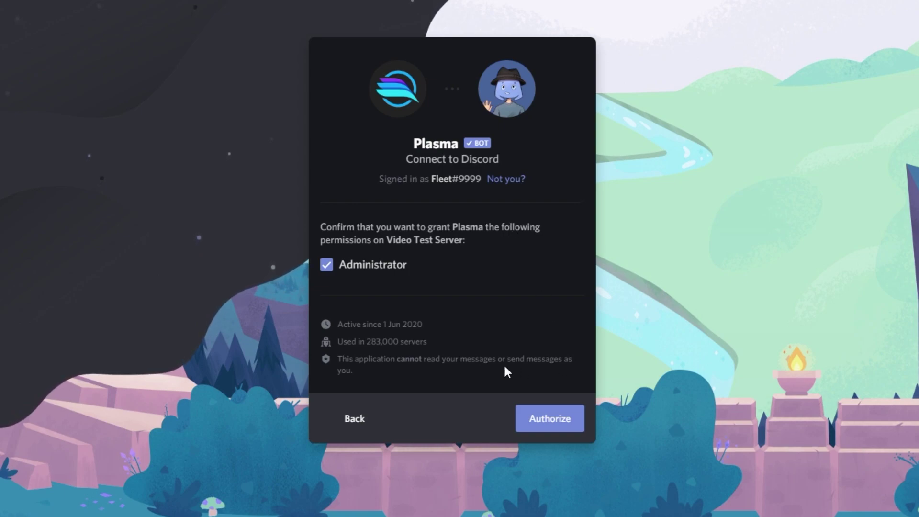
left_click(568, 419)
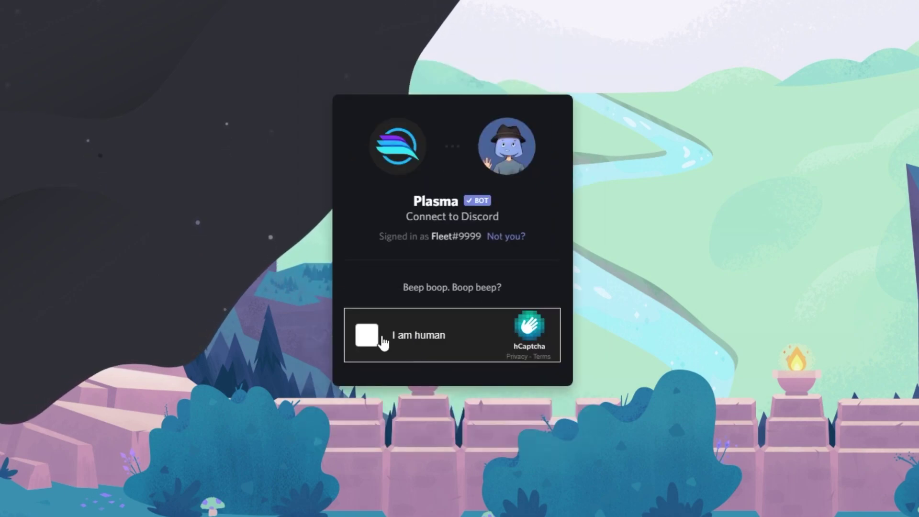
Step: Pass the 'I am human' captcha, then go to Video Test Server's Server Settings > Roles
left_click(367, 335)
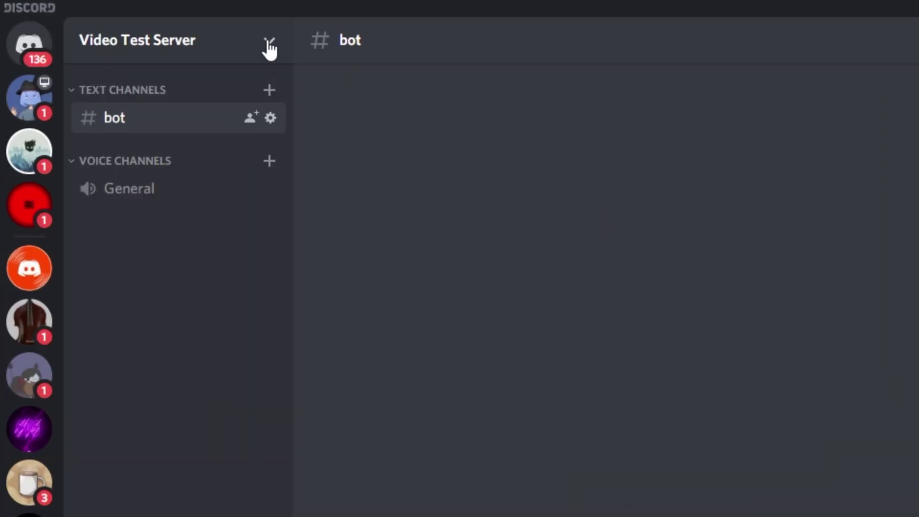
left_click(270, 42)
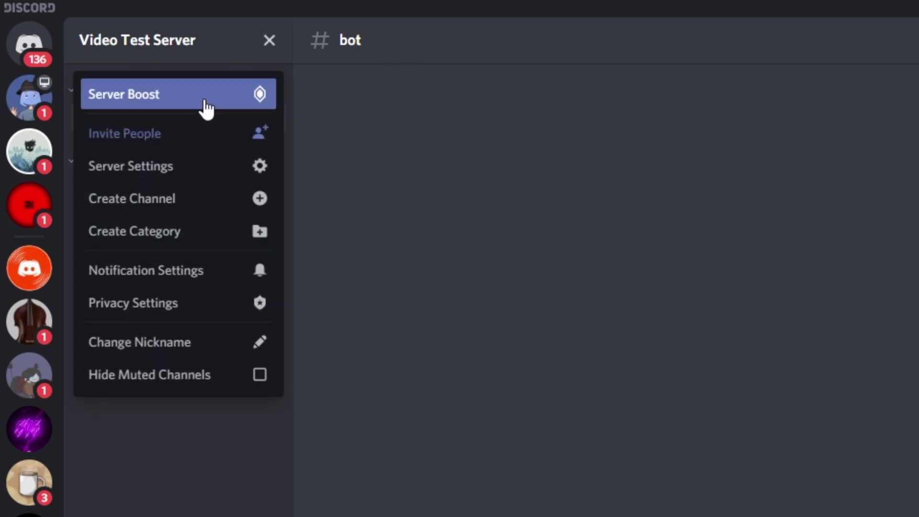
left_click(146, 170)
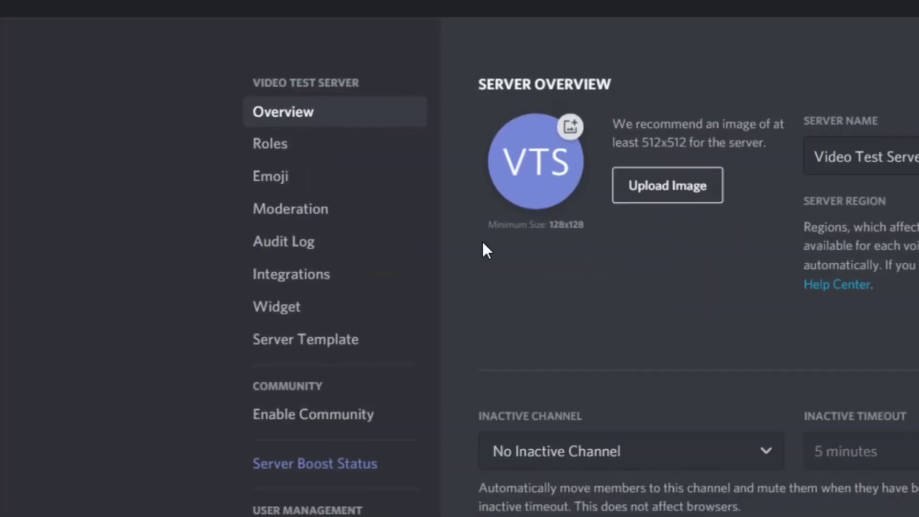
left_click(285, 145)
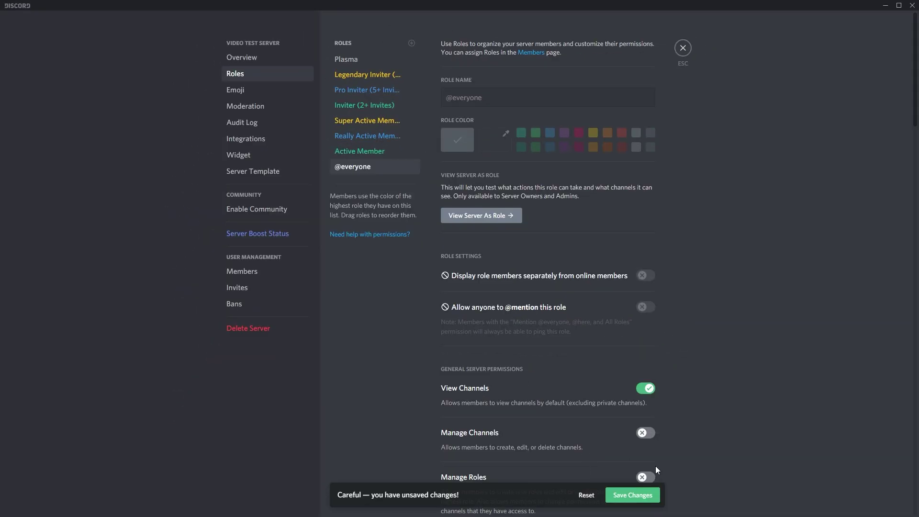
Step: Save the role changes, then review each member and inviter rank role and Plasma's managed role
left_click(646, 495)
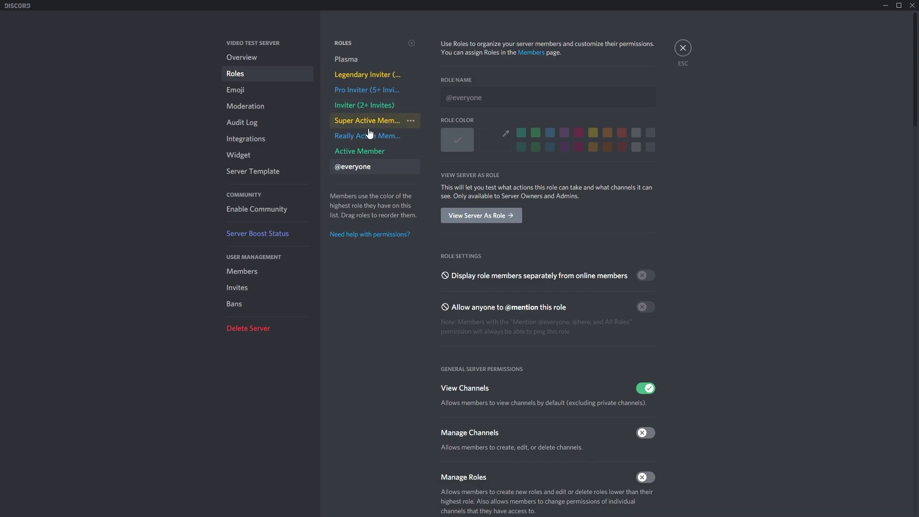
left_click(365, 151)
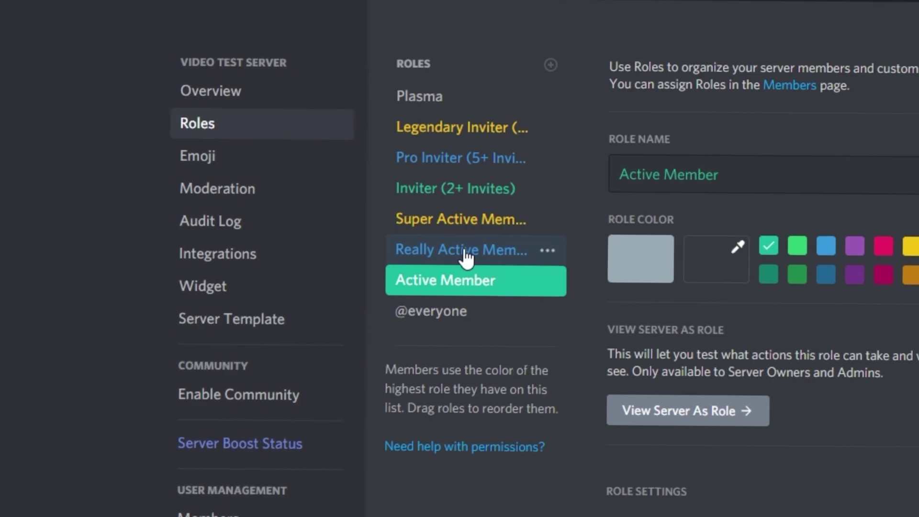
left_click(466, 253)
left_click(472, 220)
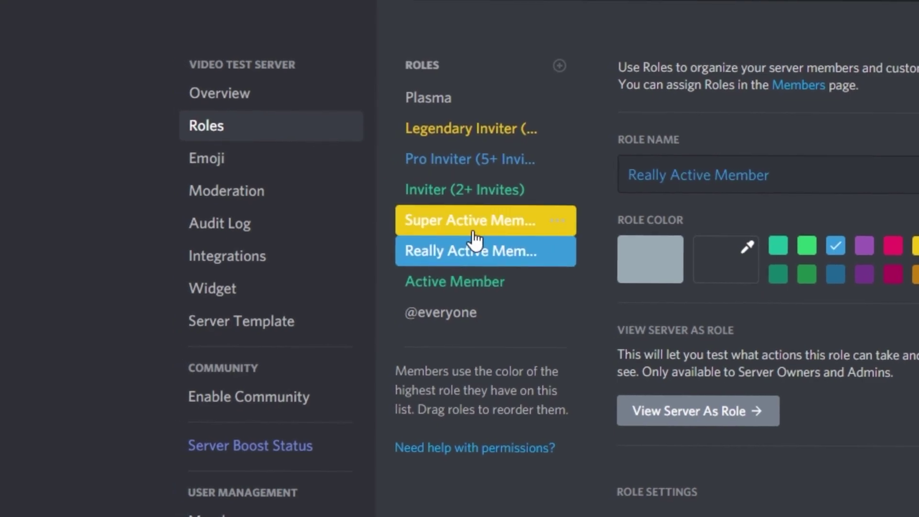
left_click(471, 189)
left_click(473, 158)
left_click(475, 129)
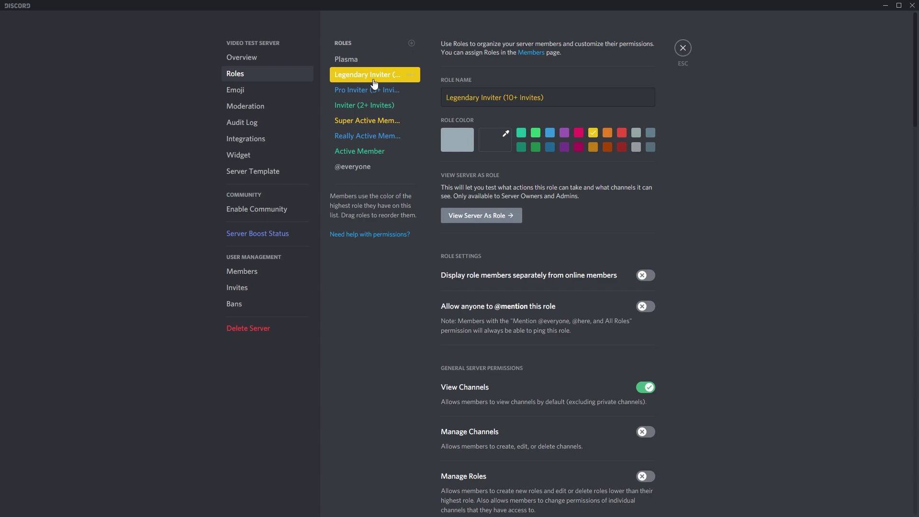
left_click(367, 58)
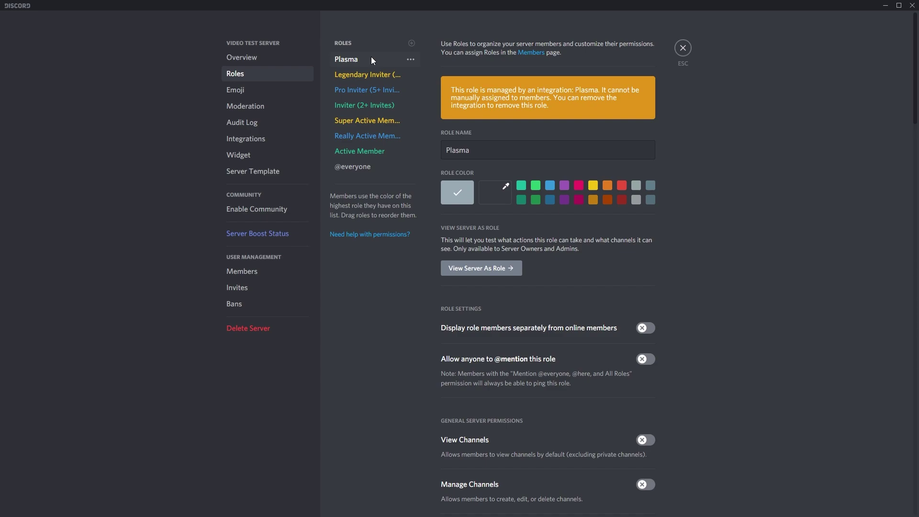
key("Escape")
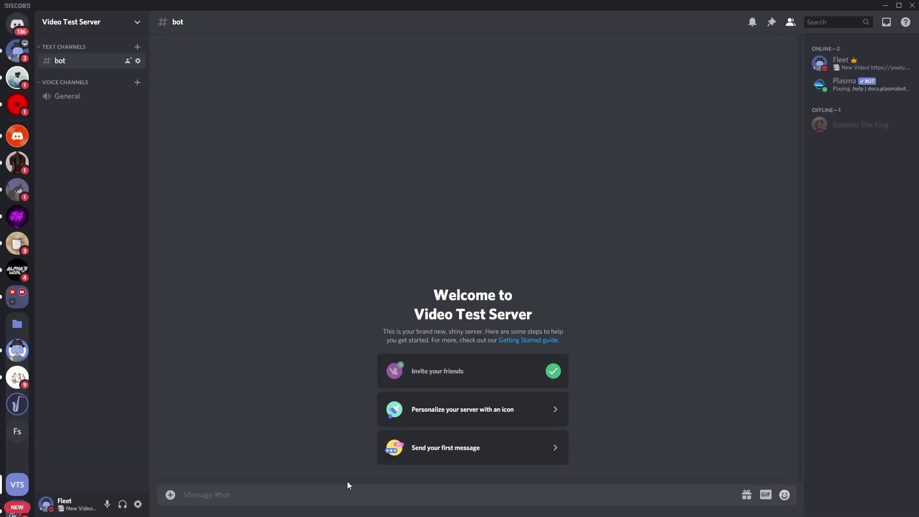
type(".rank me")
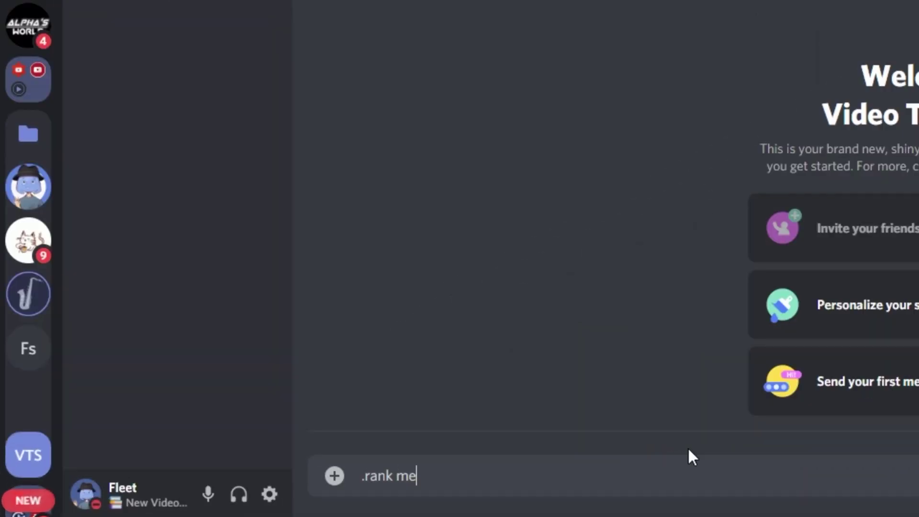
type("ssage add")
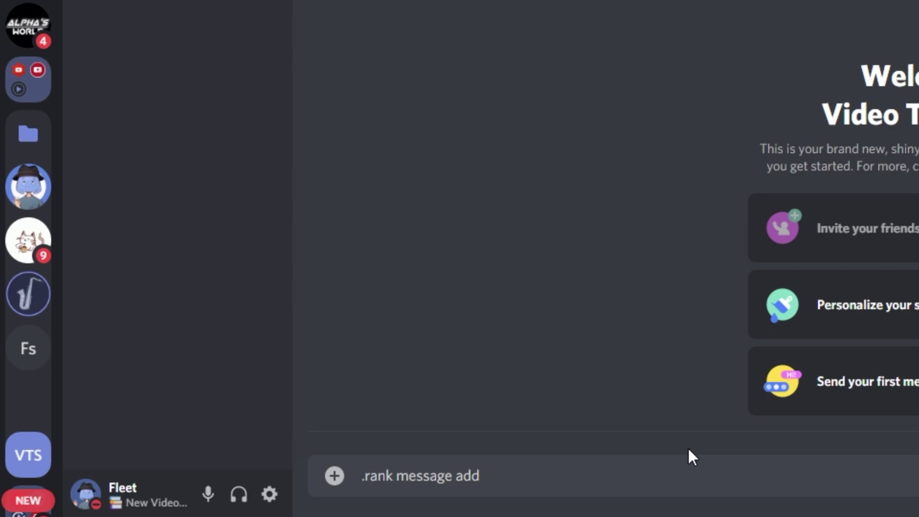
type(" @act")
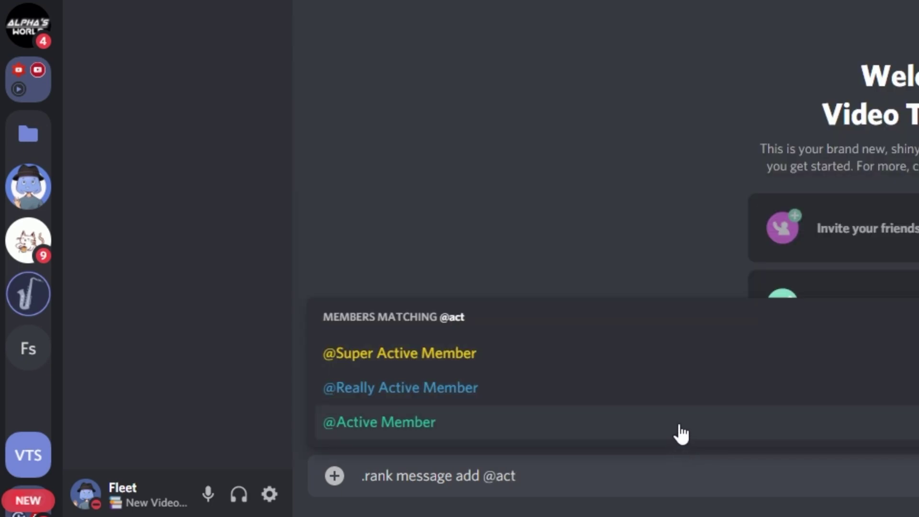
left_click(679, 426)
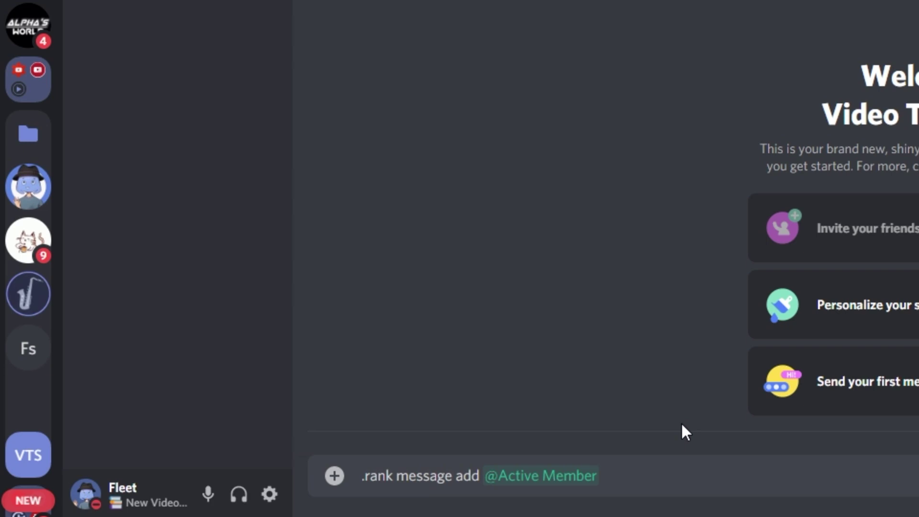
type("50")
key("Return")
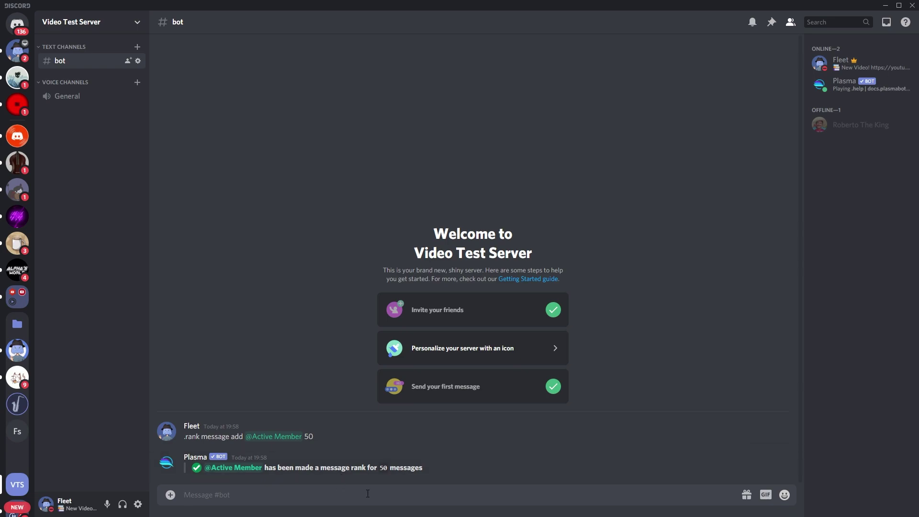
type(".rank message add @")
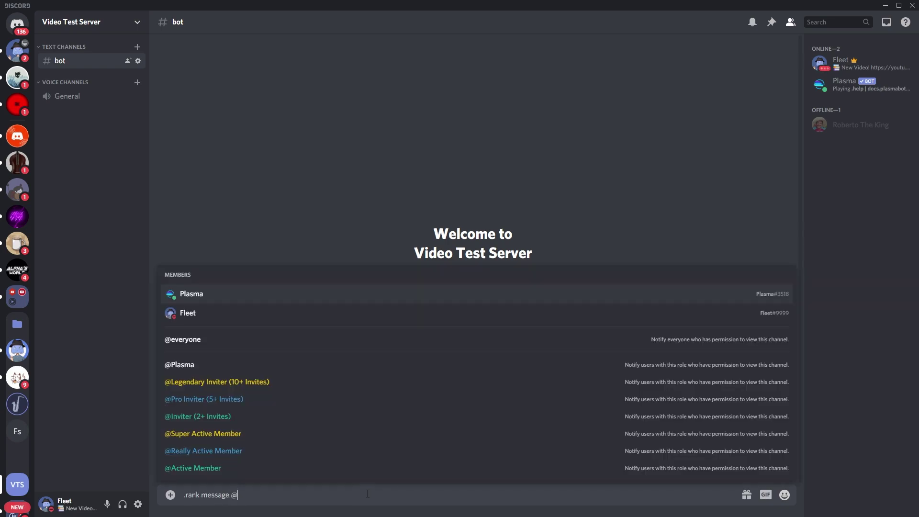
type("Really Active Member 100")
key("Return")
type(".rank message add @Super Active Member 1000")
key("Return")
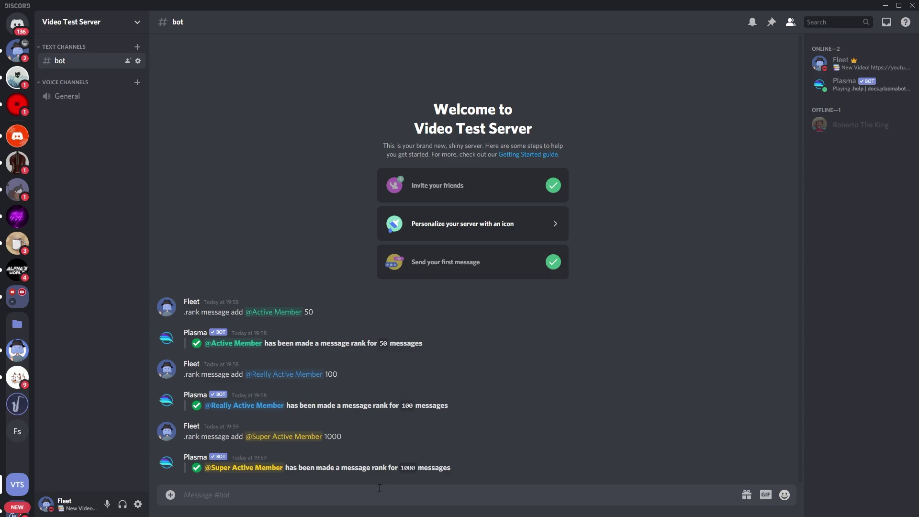
type(".rank invite")
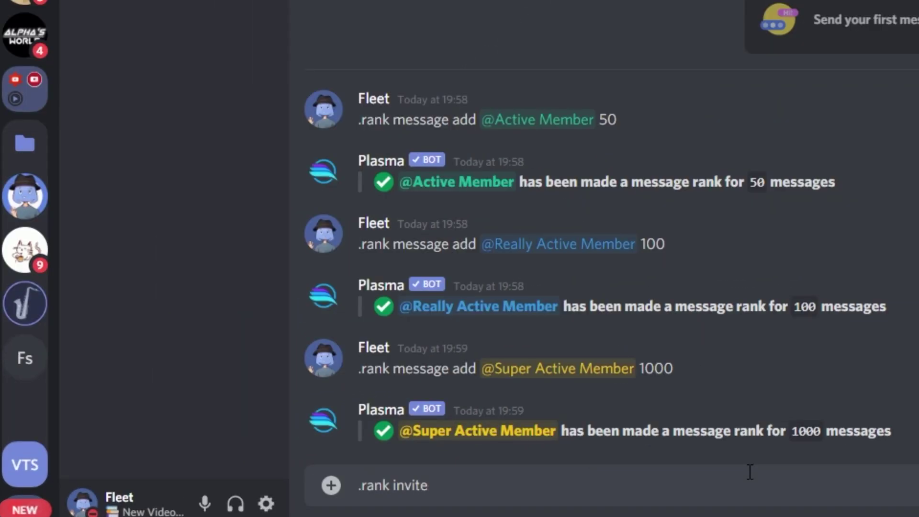
type(" add @")
left_click(405, 329)
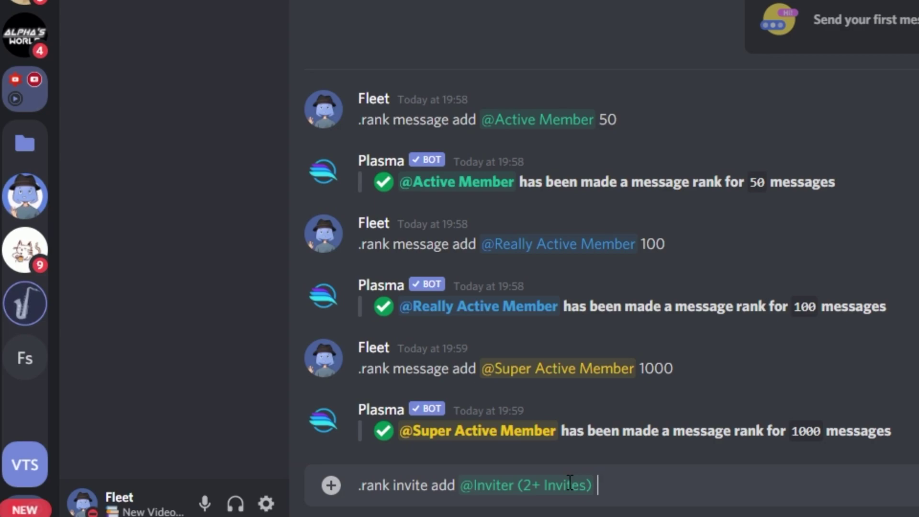
key("Return")
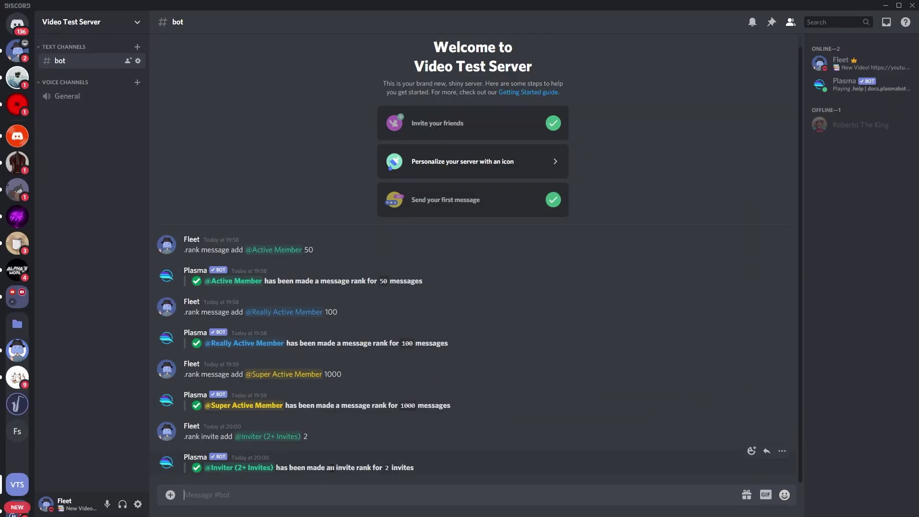
left_click_drag(331, 468, 414, 470)
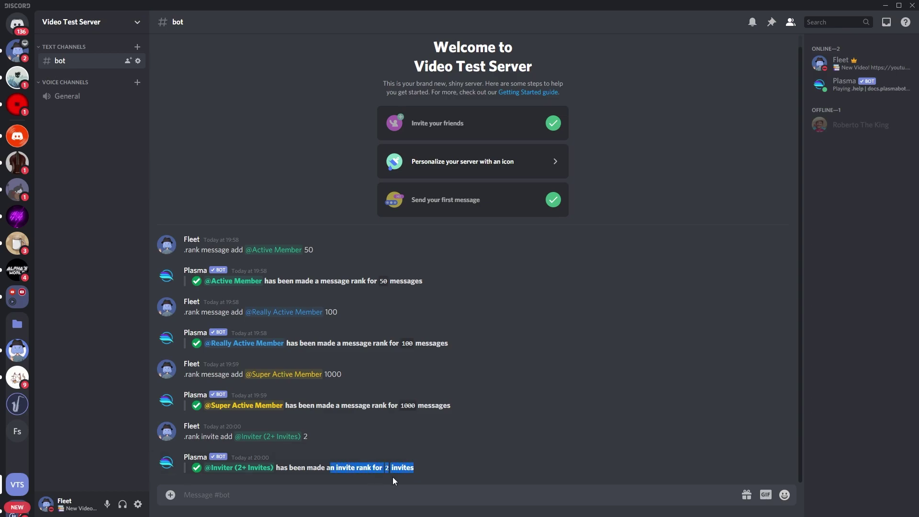
left_click(327, 480)
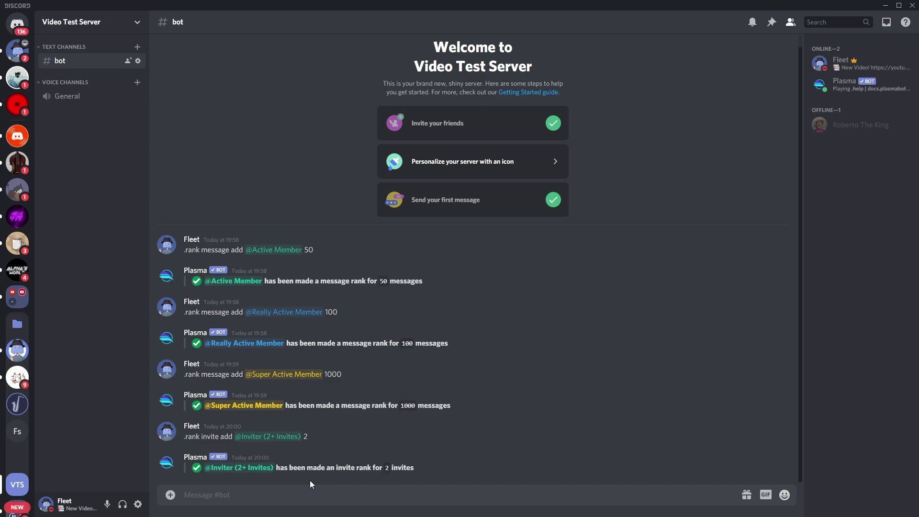
type(".rank invite add @Pro Inviter (5+ Invites) 5")
key("Return")
type(".rank invite add @Legendary Inviter (10+ Invites) 10")
key("Return")
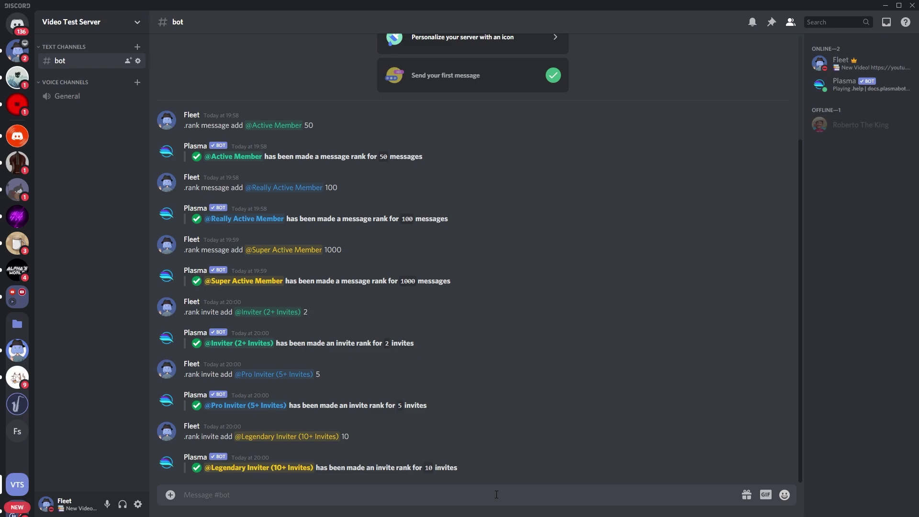
type(".messages")
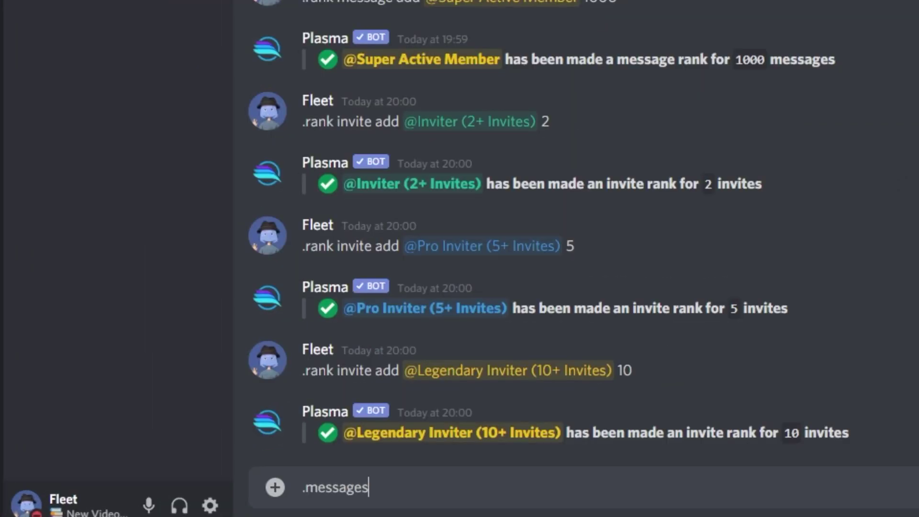
key("Return")
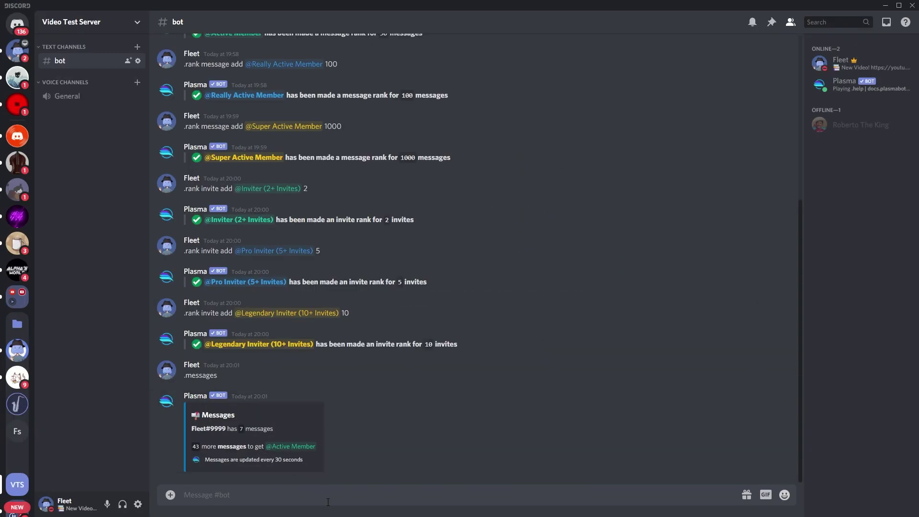
Step: Send .invites in #bot to see Plasma's invite count reply
type(".invites")
key("Return")
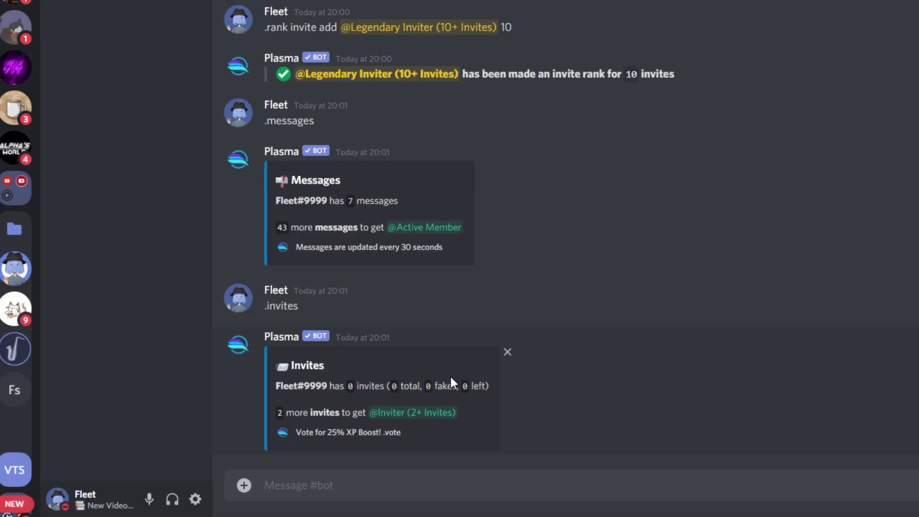